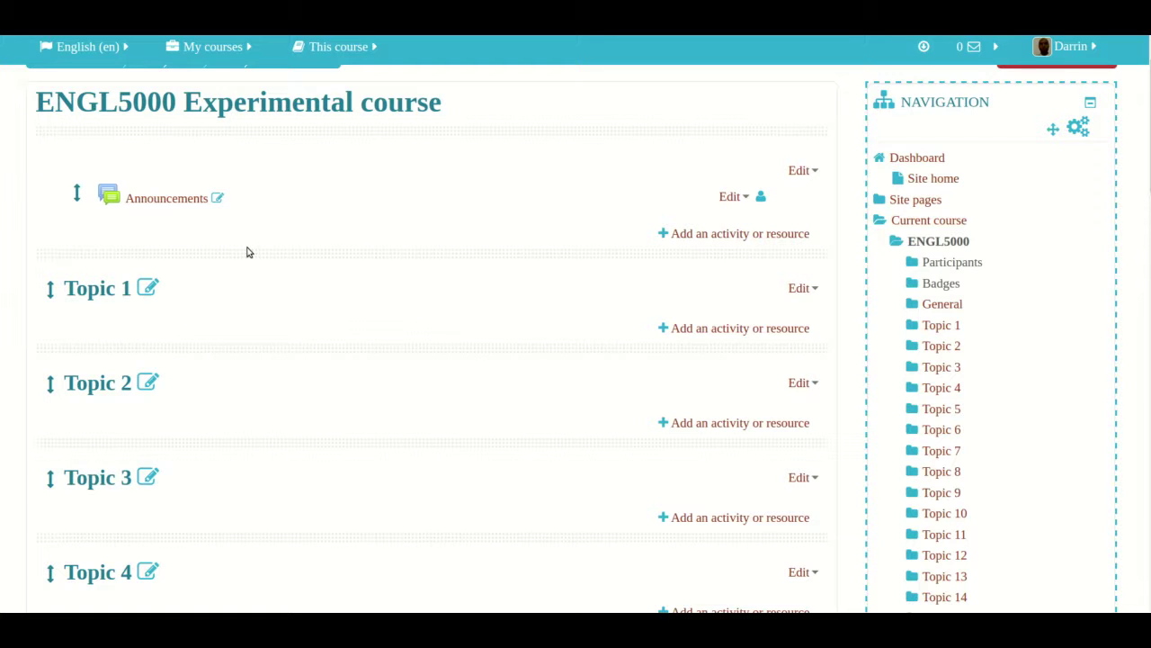
# Step: Switch to the requirements document and review the assignment name, description, dates, submission type, points and rubric table
pyautogui.hotkey('alt', 'Tab')
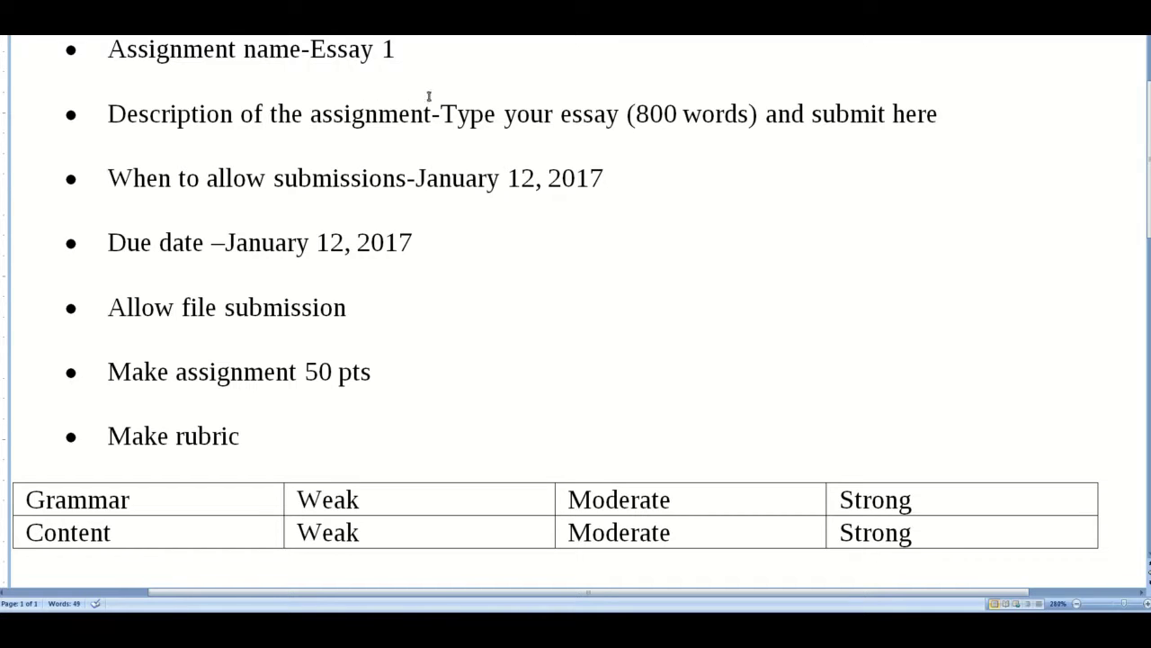
pyautogui.click(414, 63)
pyautogui.click(891, 117)
pyautogui.click(453, 180)
pyautogui.click(317, 259)
pyautogui.click(300, 312)
pyautogui.click(375, 370)
pyautogui.click(253, 430)
pyautogui.moveTo(44, 494); pyautogui.dragTo(219, 504)
pyautogui.click(202, 513)
# Step: Return to the Moodle assignment settings, choose Rubric as the grading method for the 50-point assignment, and save and display it
pyautogui.hotkey('alt', 'Tab')
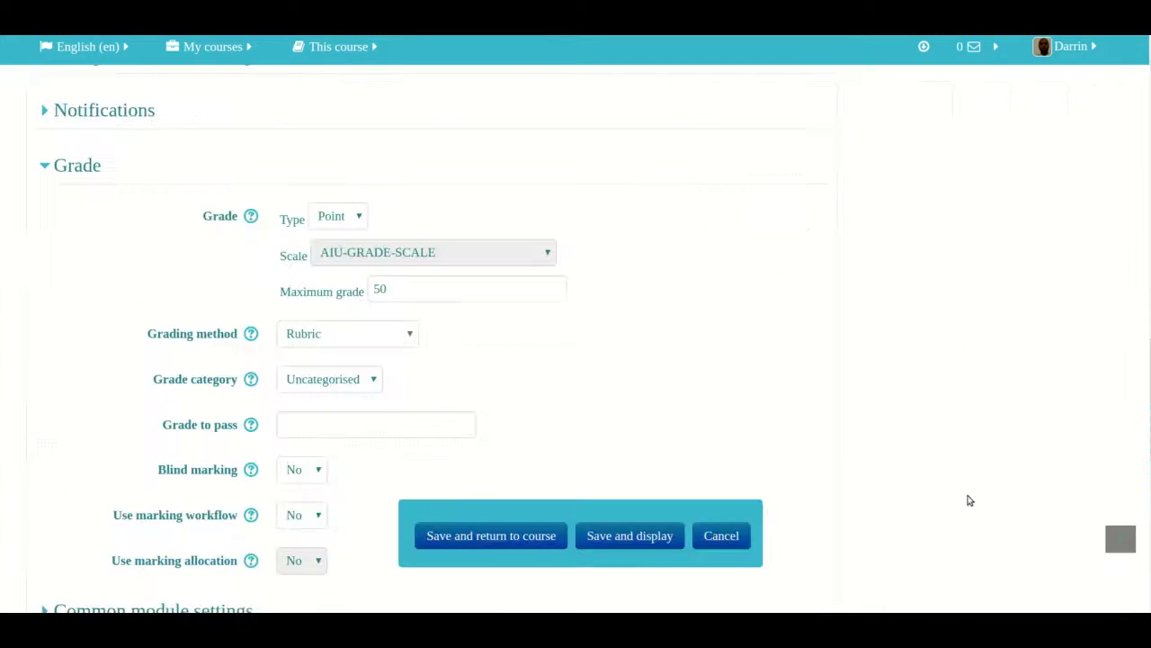
pyautogui.scroll(10, 840, 445)
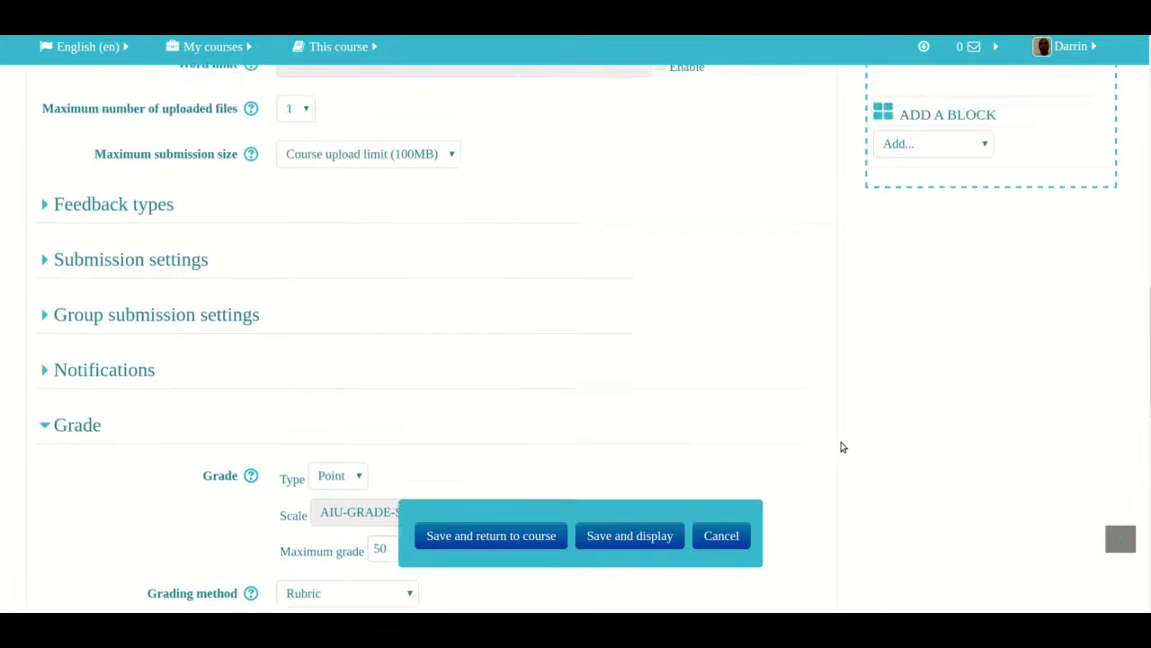
pyautogui.scroll(10, 840, 420)
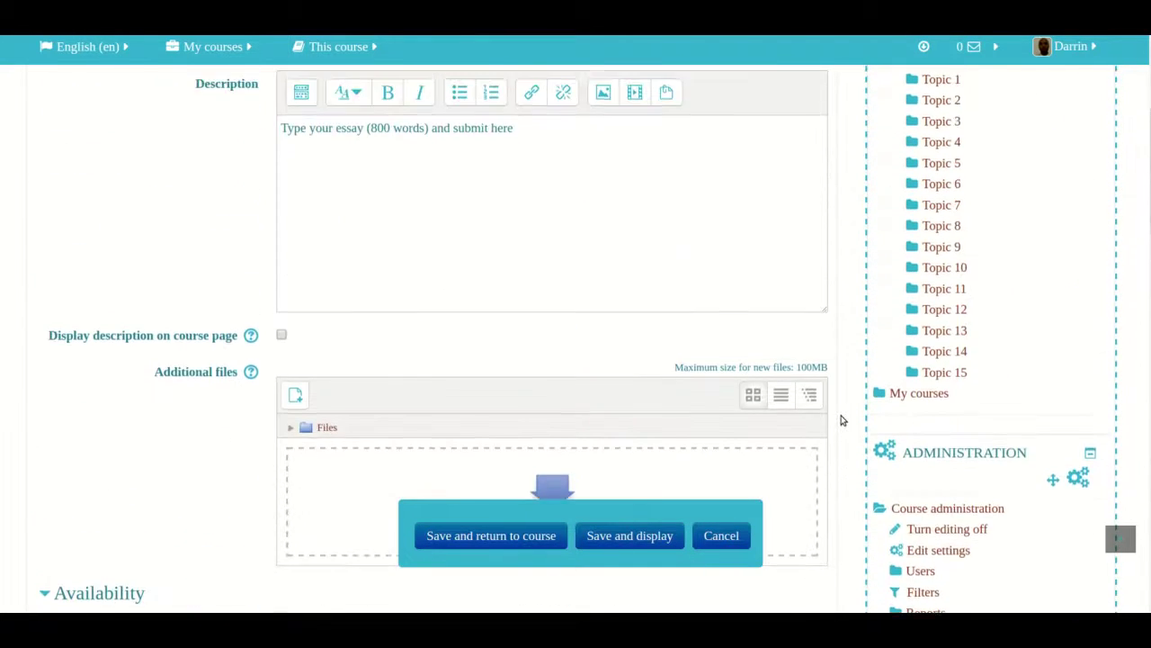
pyautogui.scroll(-10, 841, 420)
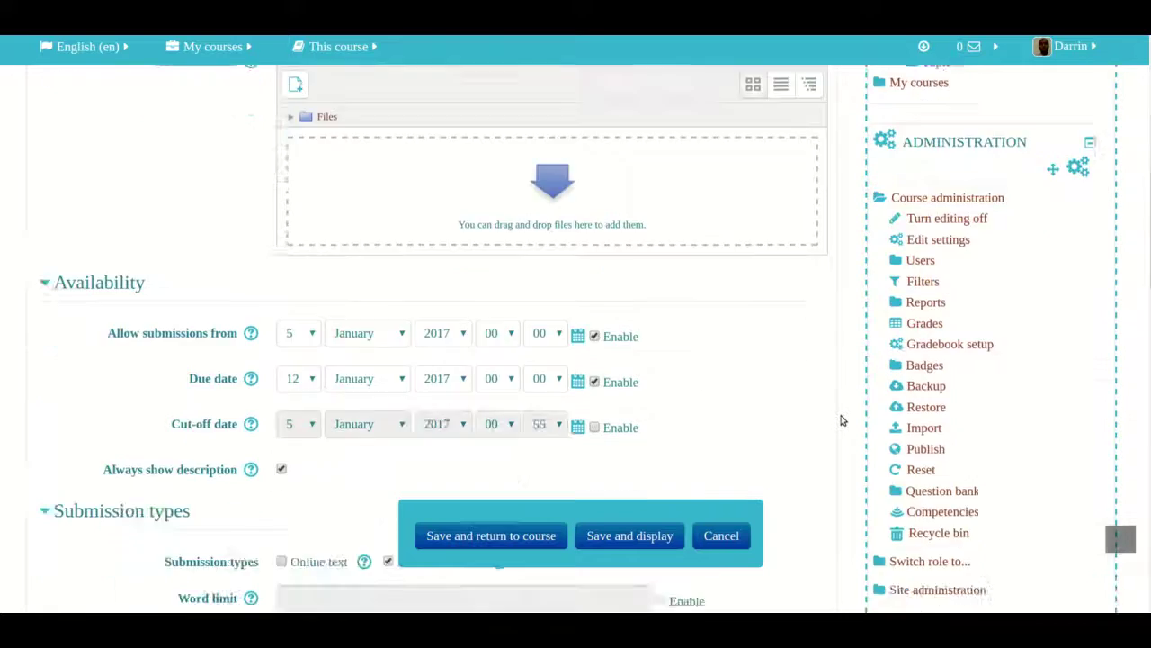
pyautogui.scroll(-8, 841, 420)
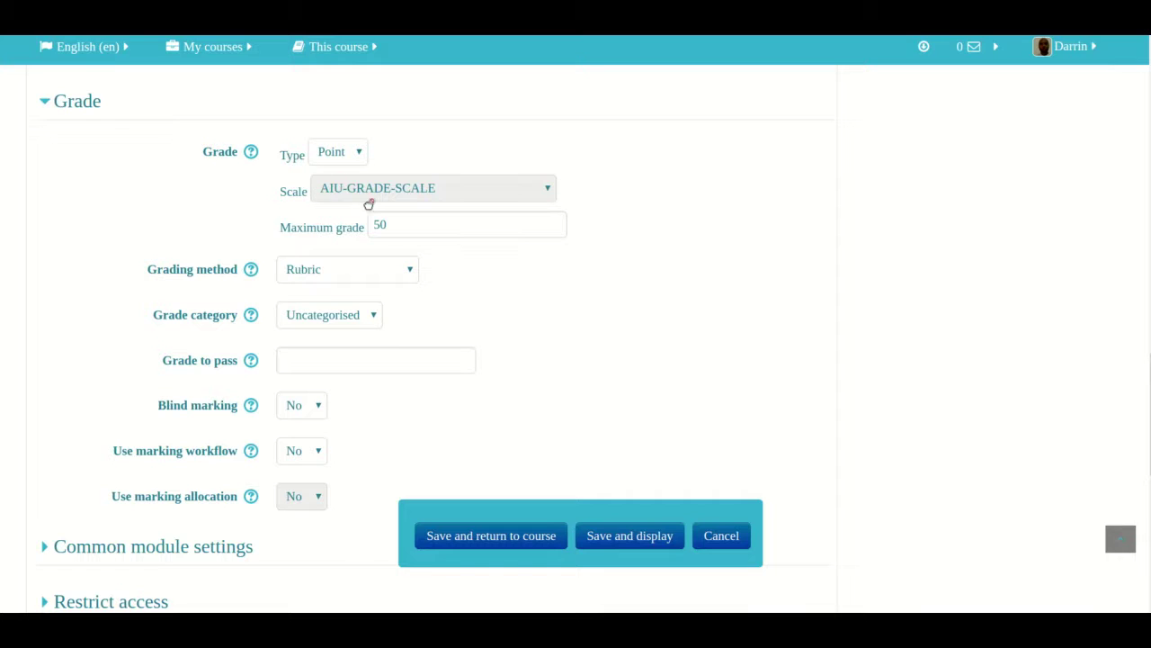
pyautogui.click(393, 228)
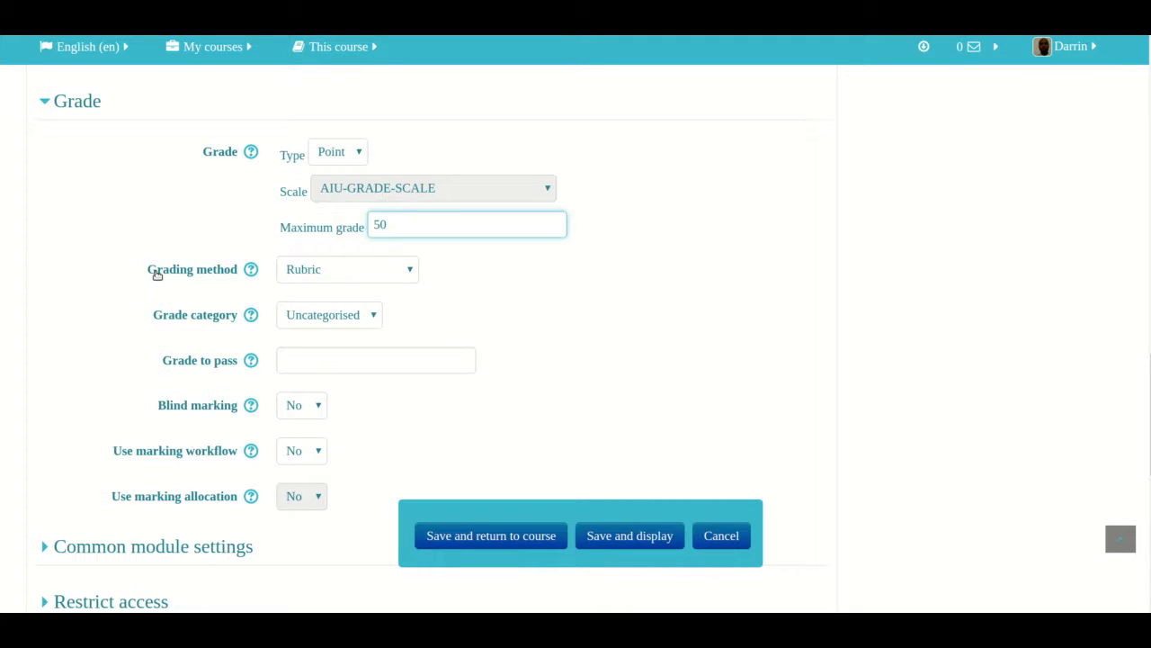
pyautogui.click(290, 275)
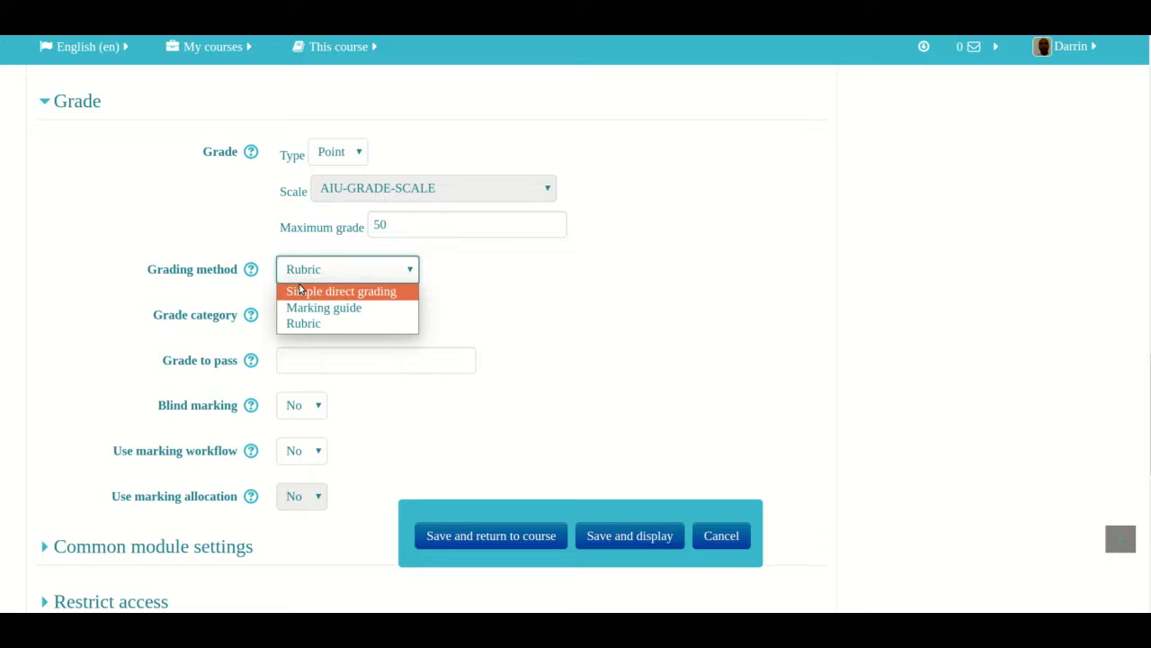
pyautogui.click(316, 330)
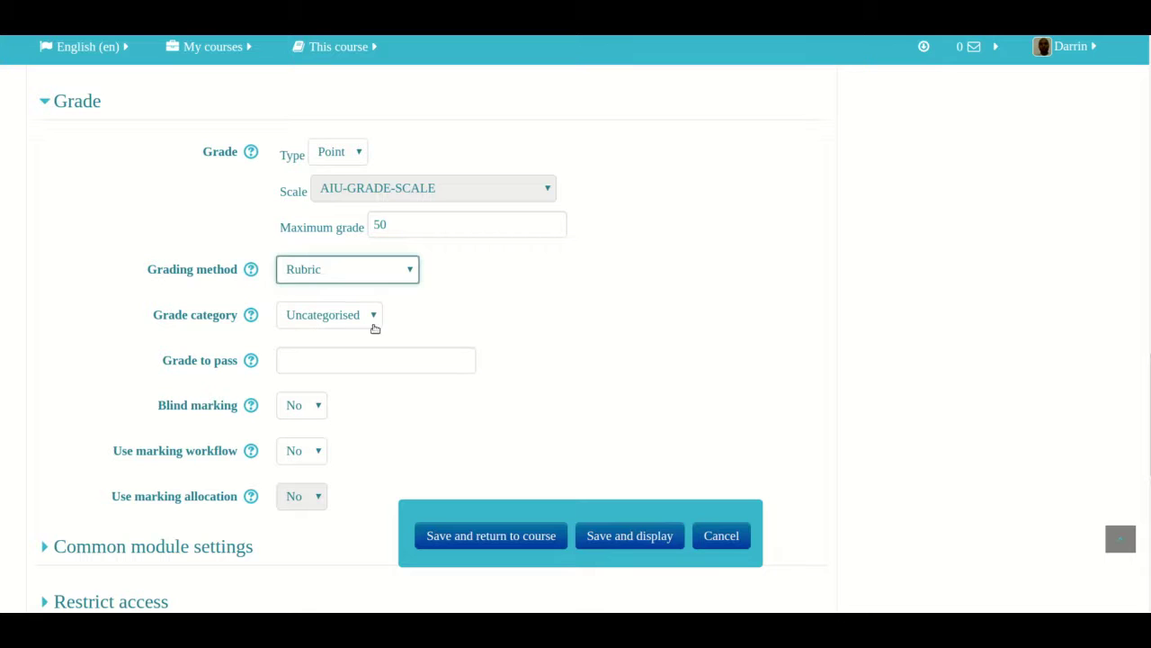
pyautogui.click(629, 538)
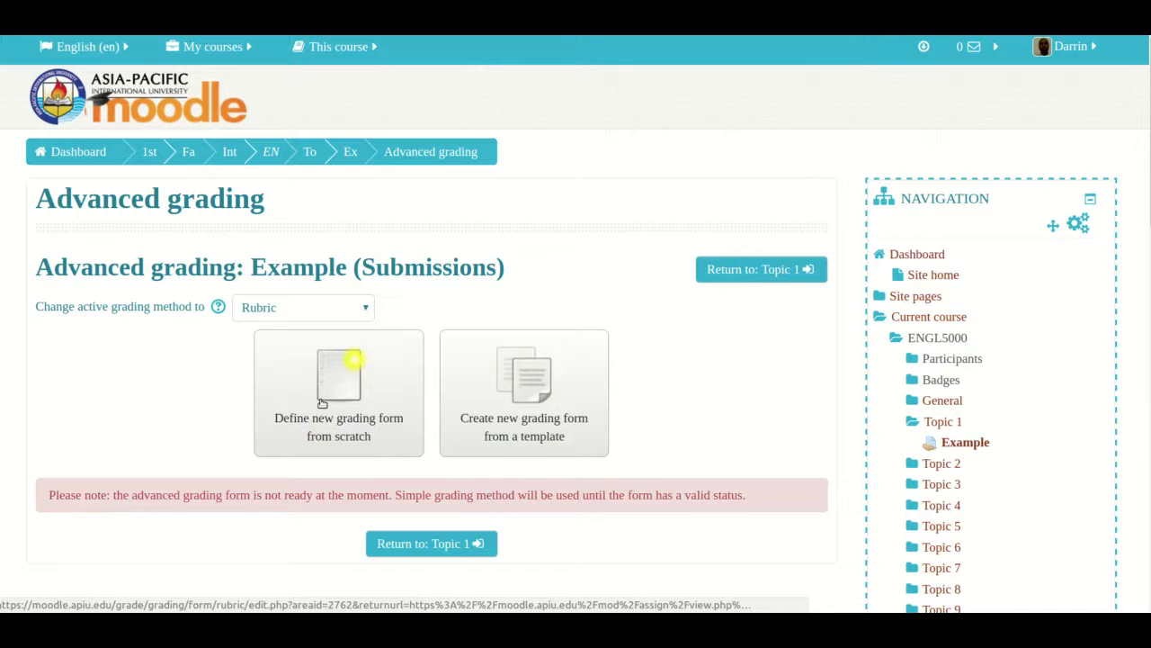
# Step: Define a new grading form from scratch and name it "Essay Rubric"
pyautogui.click(322, 403)
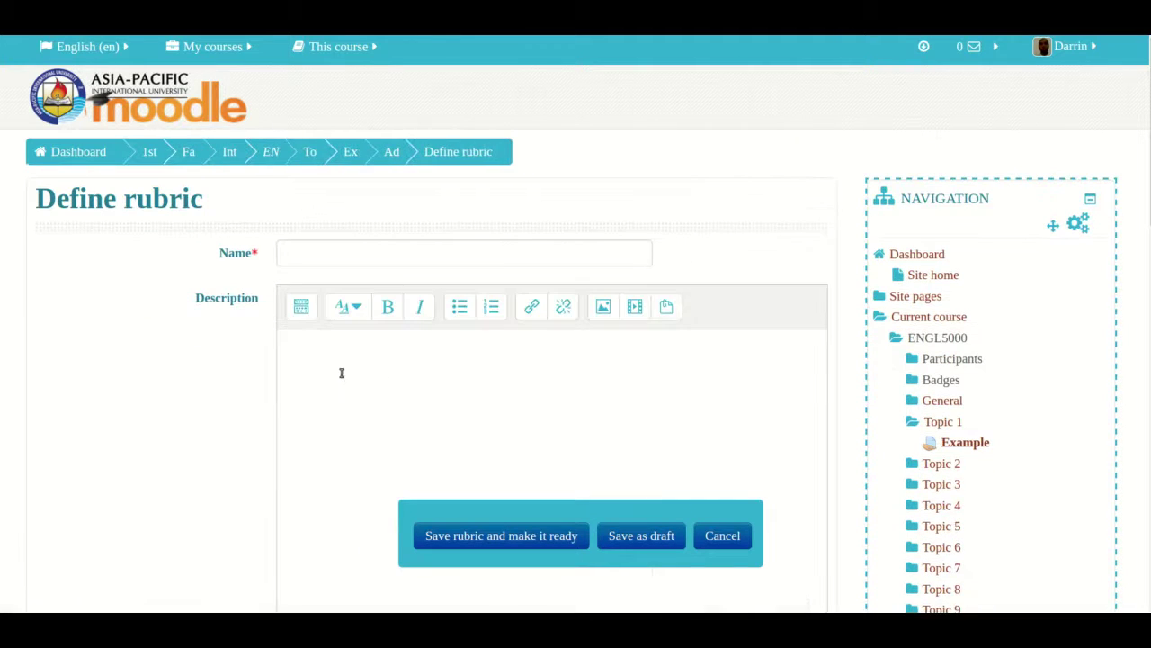
pyautogui.click(336, 248)
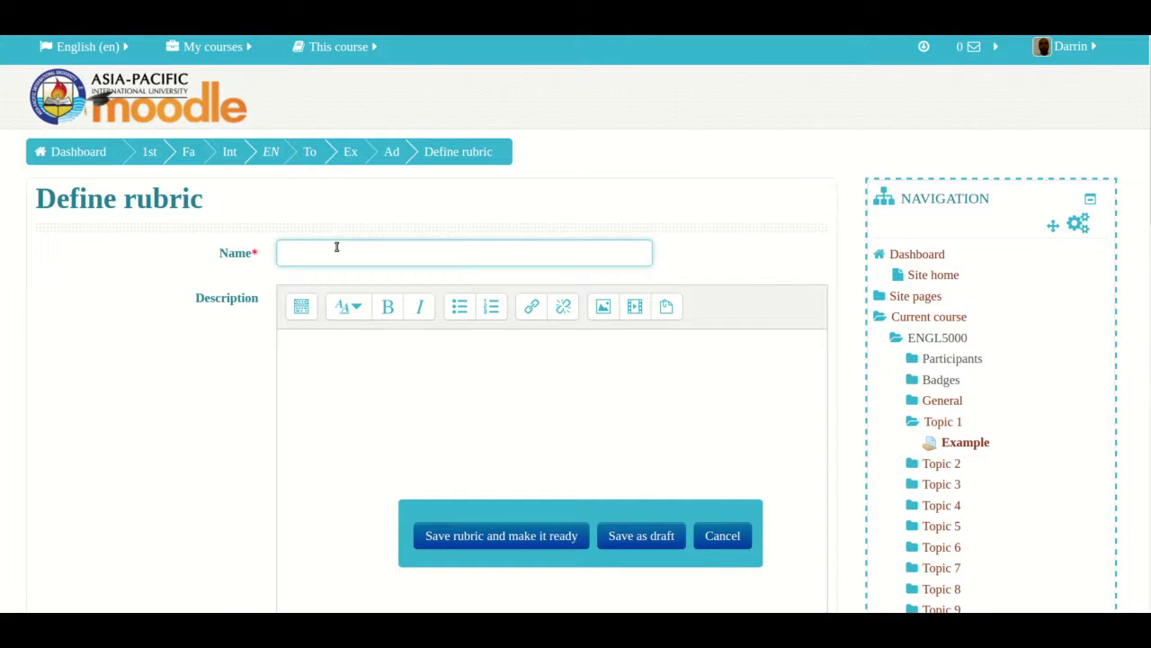
pyautogui.write('Essay Rubric')
# Step: Name the rubric's first criterion "Grammar"
pyautogui.scroll(-3, 601, 288)
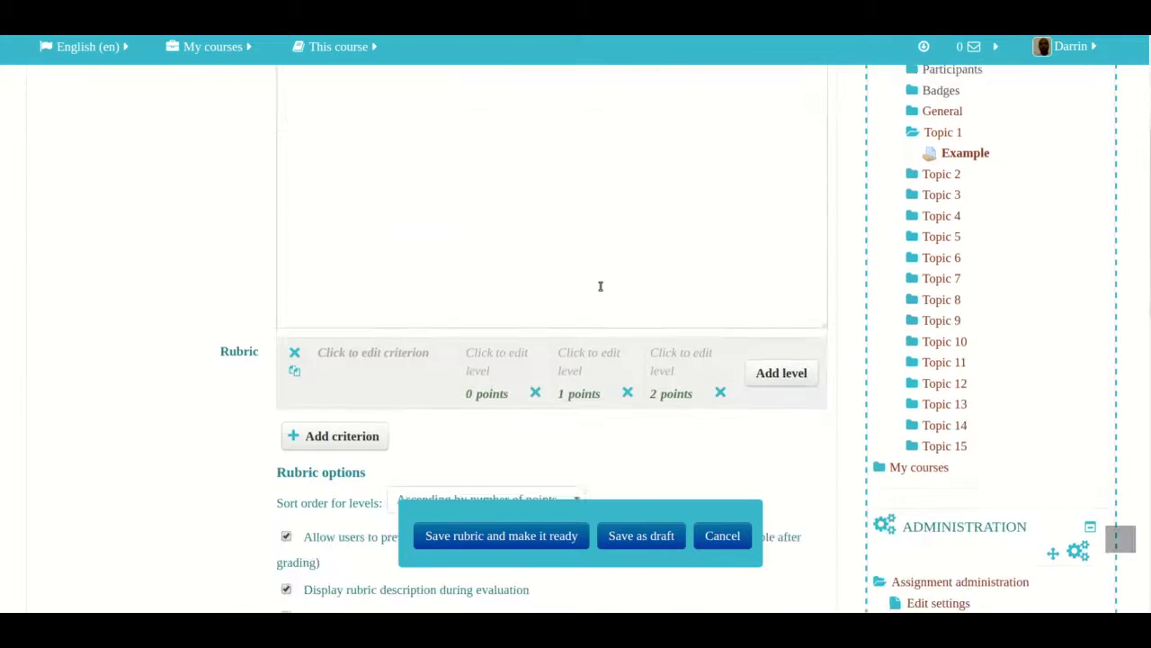
pyautogui.scroll(-2, 601, 286)
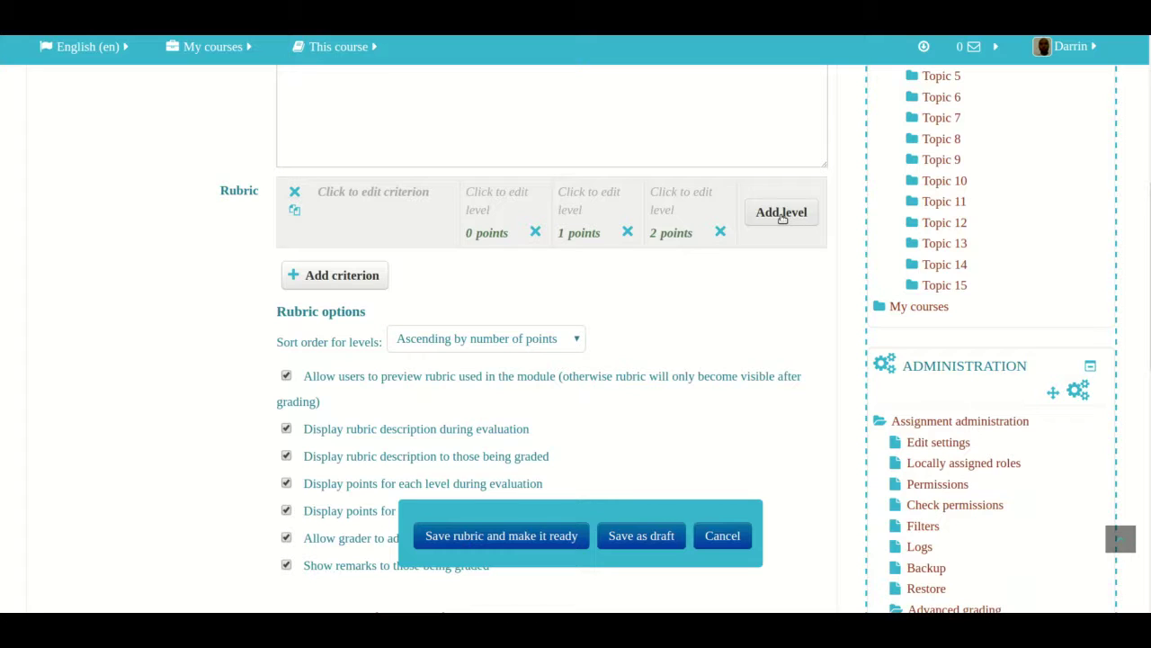
pyautogui.click(393, 202)
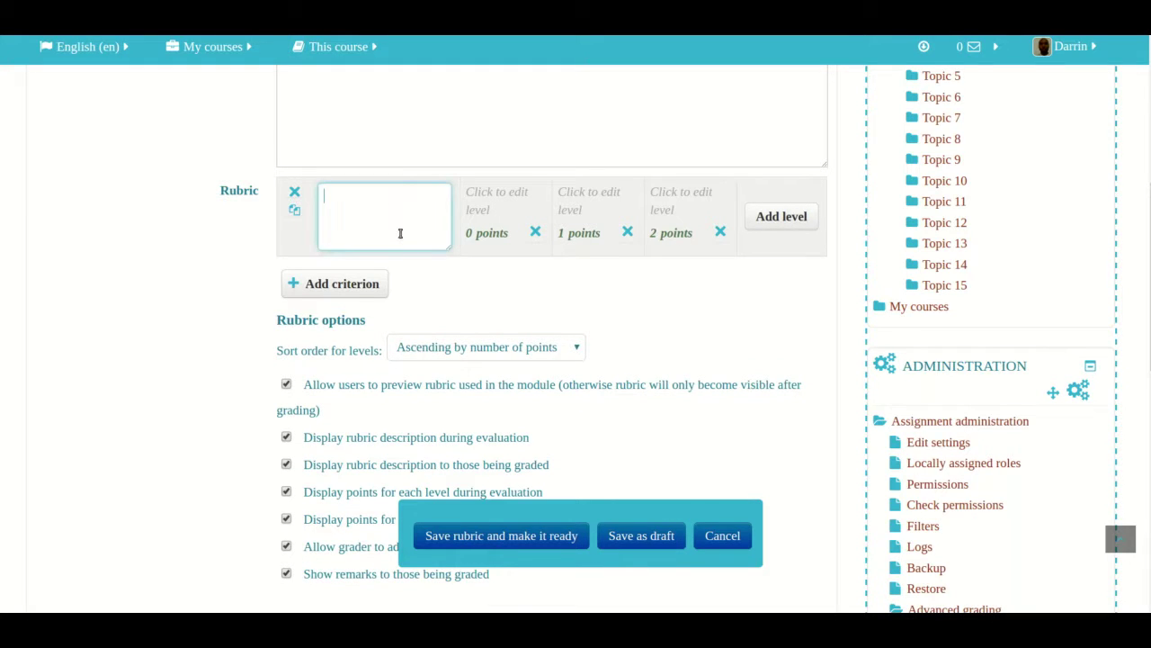
pyautogui.write('Grammar')
# Step: Check the level names in the requirements document and label the Grammar criterion's three levels Weak, Moderate and Strong
pyautogui.hotkey('alt', 'Tab')
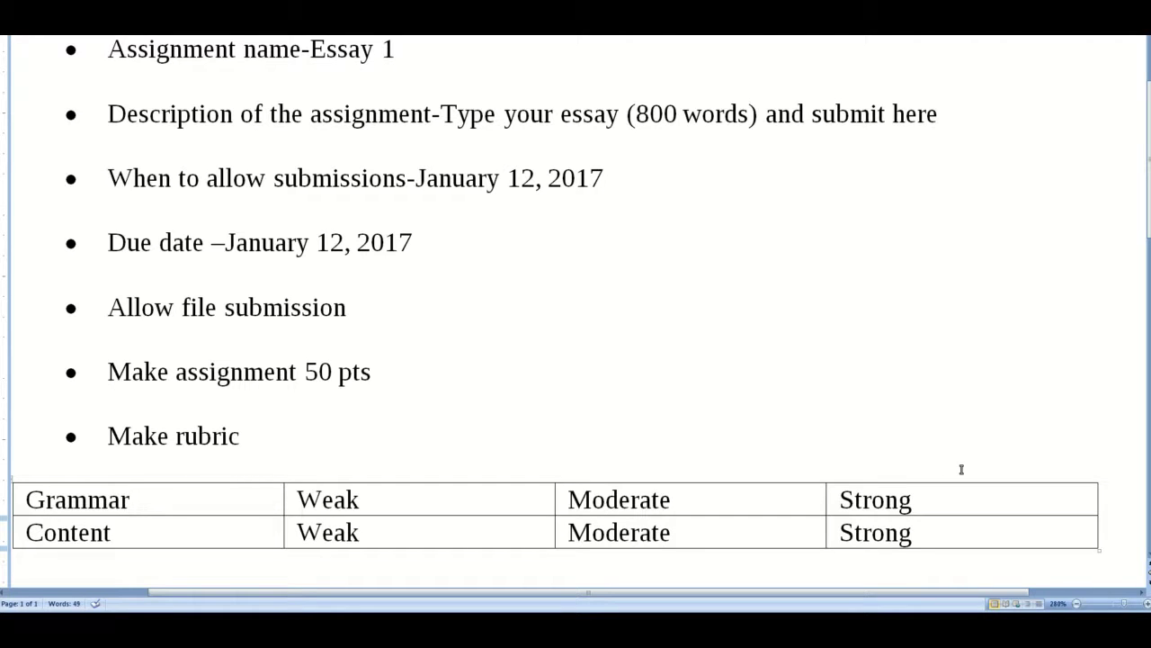
pyautogui.hotkey('alt', 'Tab')
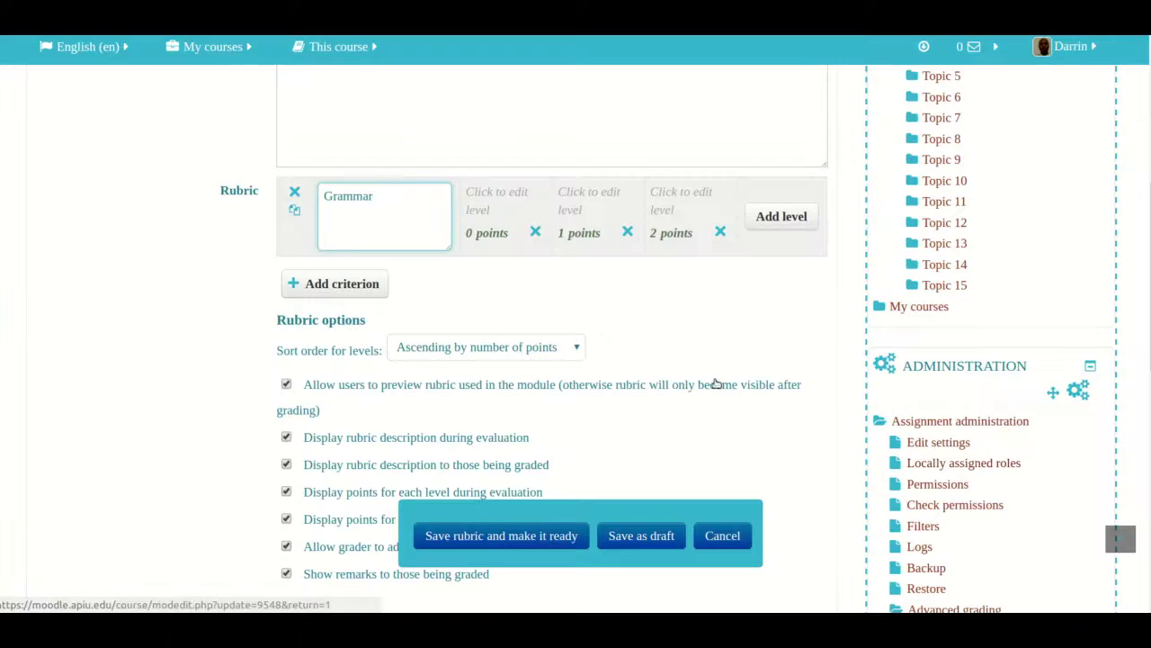
pyautogui.click(487, 195)
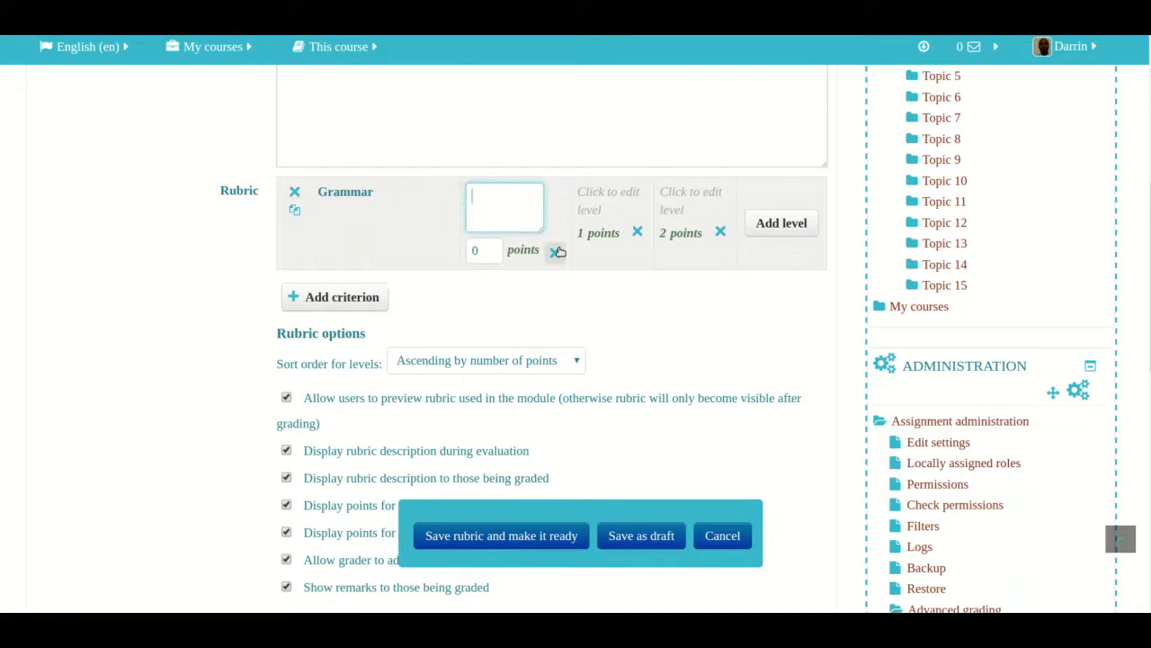
pyautogui.write('Weak')
pyautogui.click(483, 252)
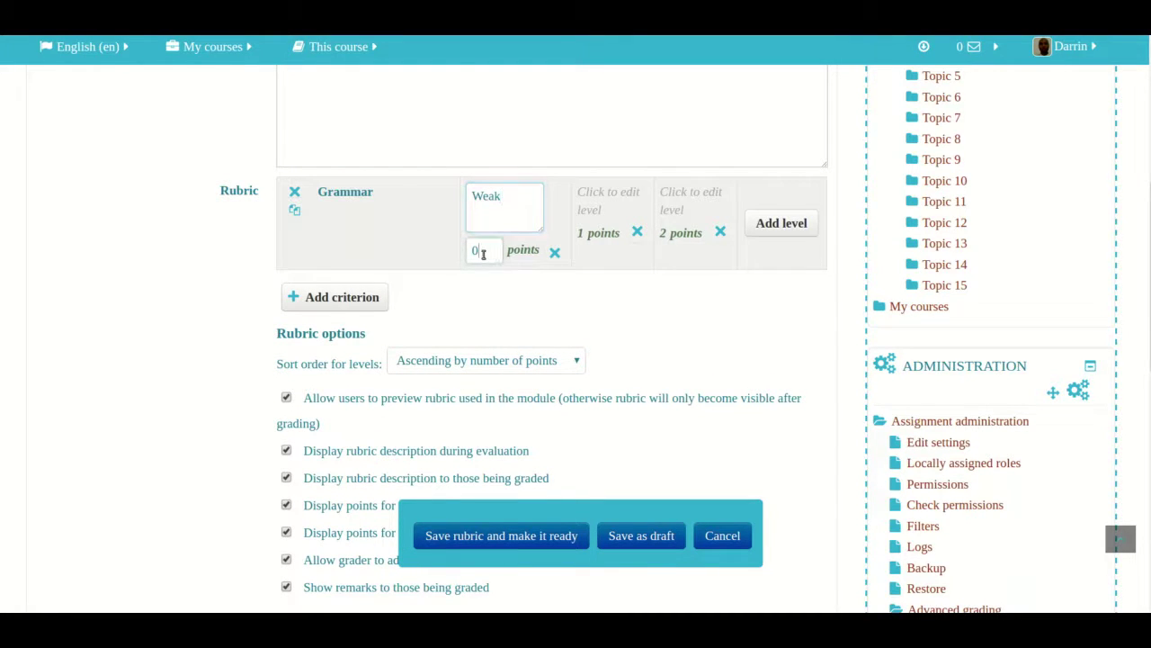
pyautogui.click(604, 194)
pyautogui.write('Moderate')
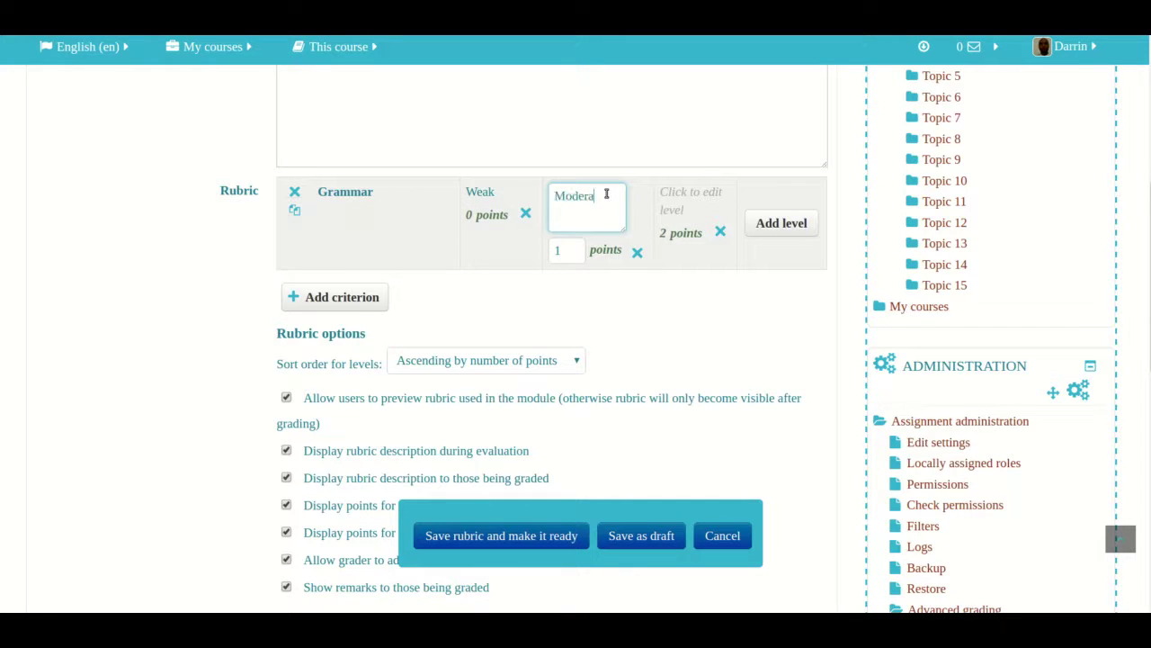
pyautogui.click(678, 202)
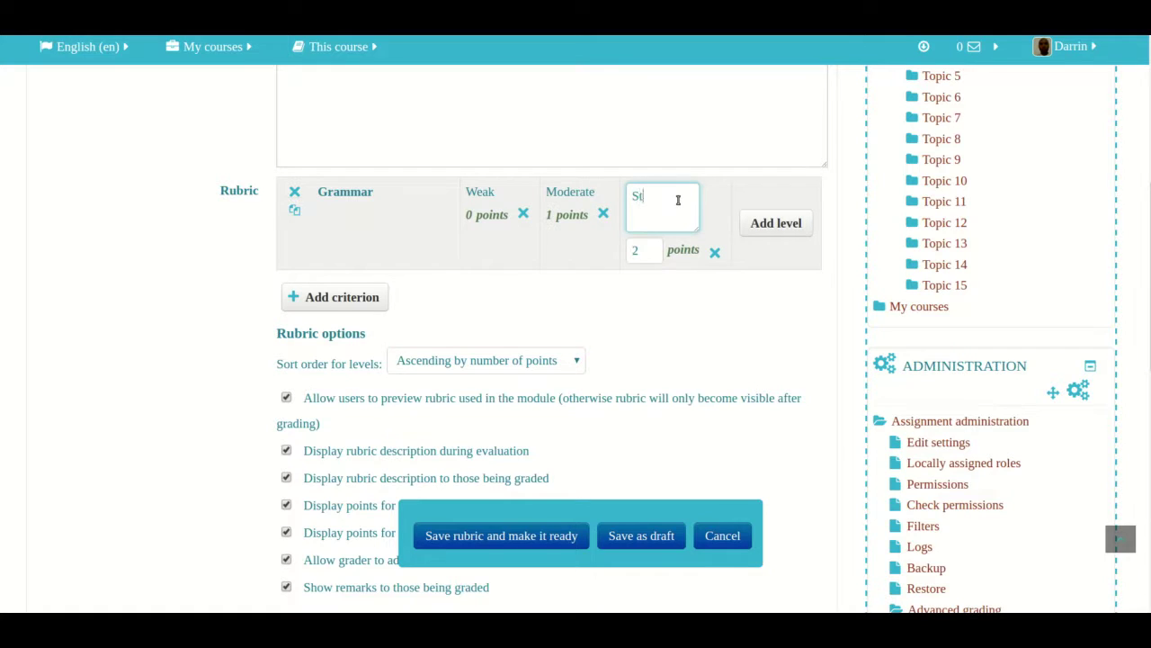
pyautogui.write('rb=o')
pyautogui.press('BackSpace')
pyautogui.press('BackSpace')
pyautogui.press('BackSpace')
pyautogui.write('ong')
# Step: Add a fourth level to the Grammar criterion and delete it again
pyautogui.click(779, 226)
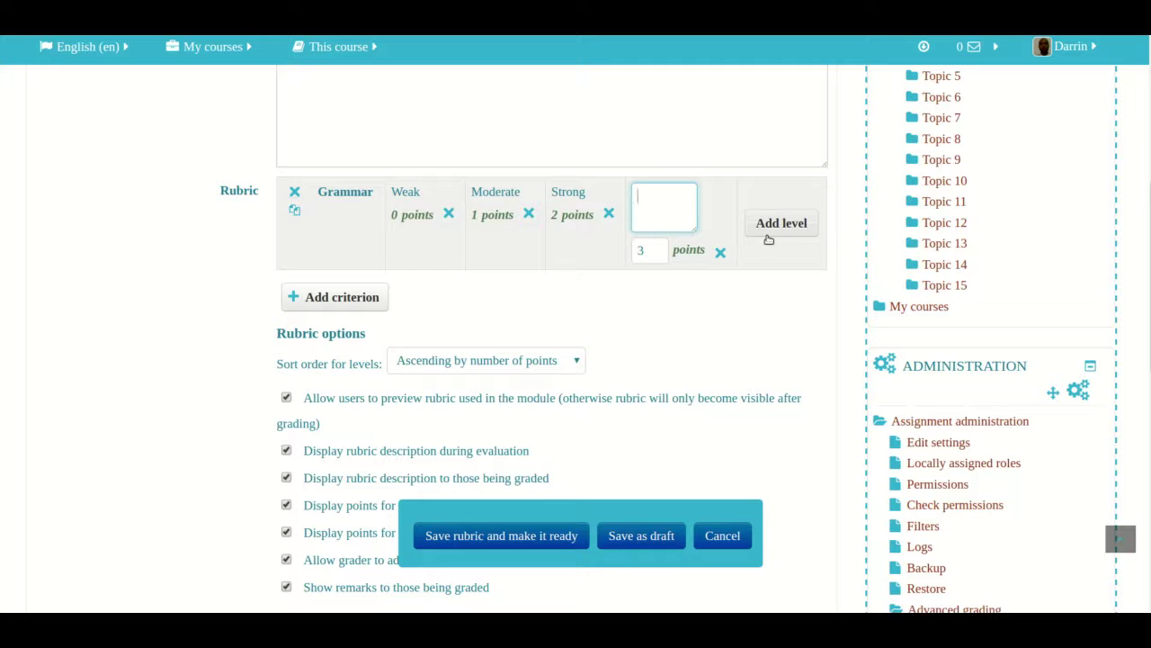
pyautogui.click(720, 253)
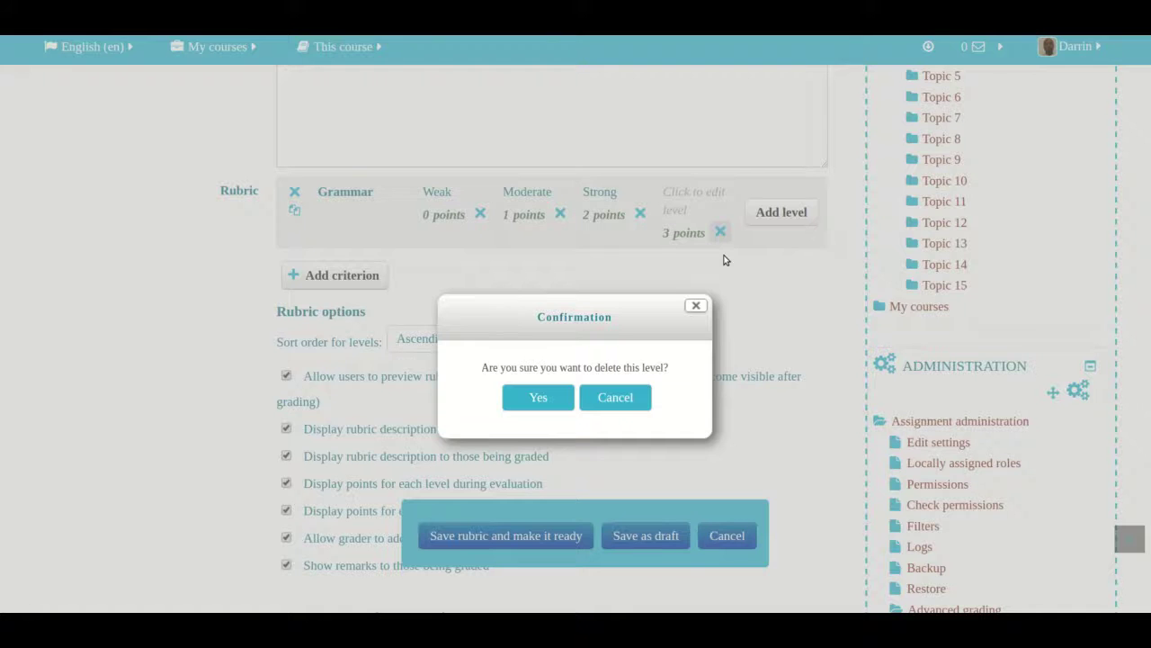
pyautogui.click(537, 398)
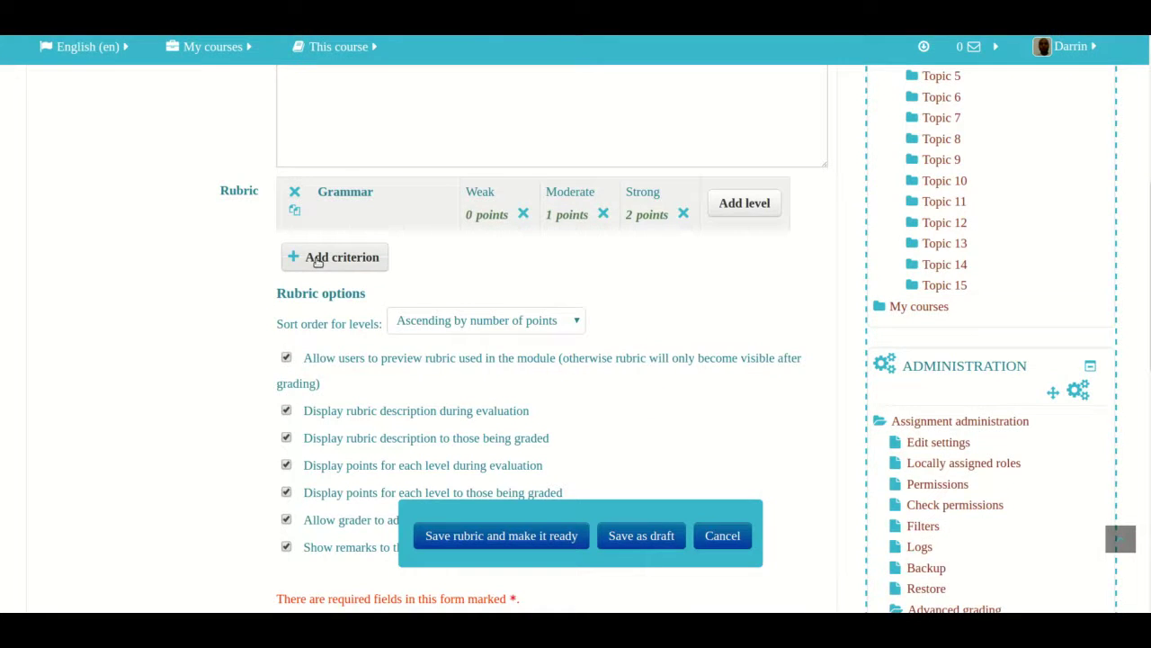
# Step: Check the requirements document for the second criterion and add it to the rubric as "Content"
pyautogui.hotkey('alt', 'Tab')
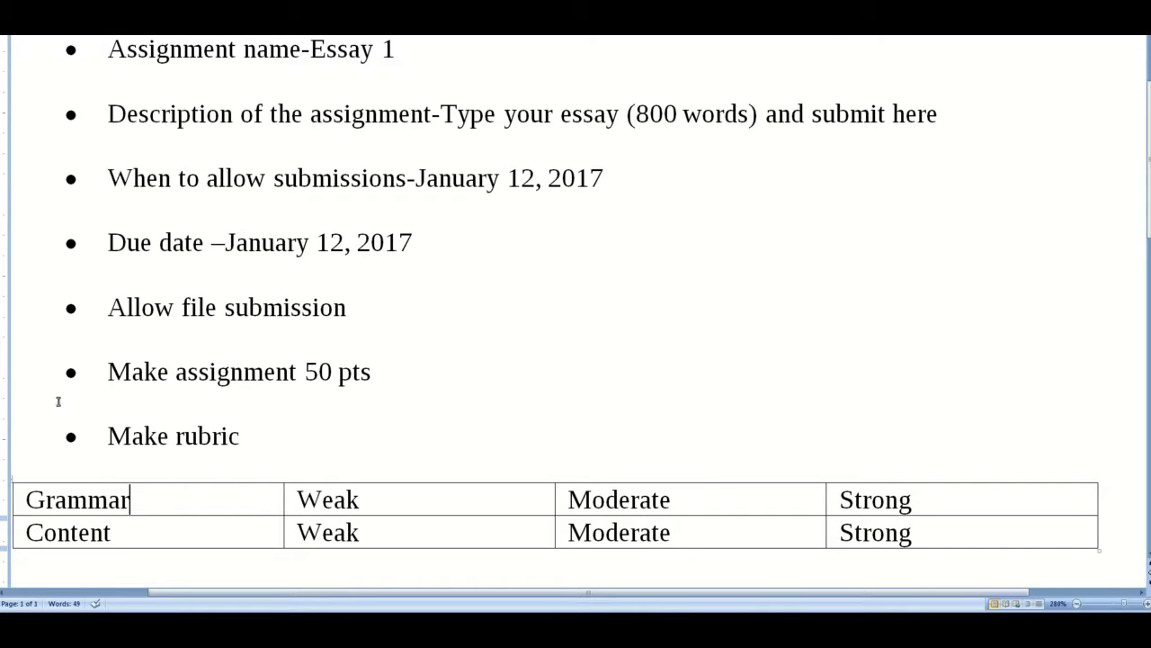
pyautogui.hotkey('alt', 'Tab')
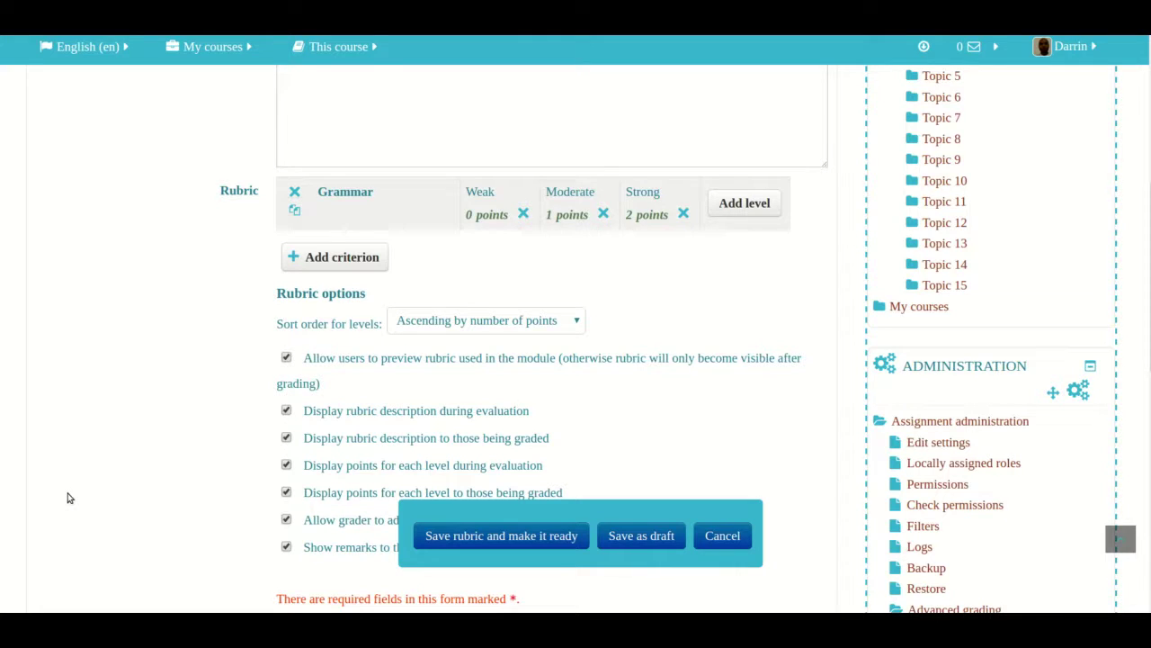
pyautogui.click(345, 270)
pyautogui.write('Cont')
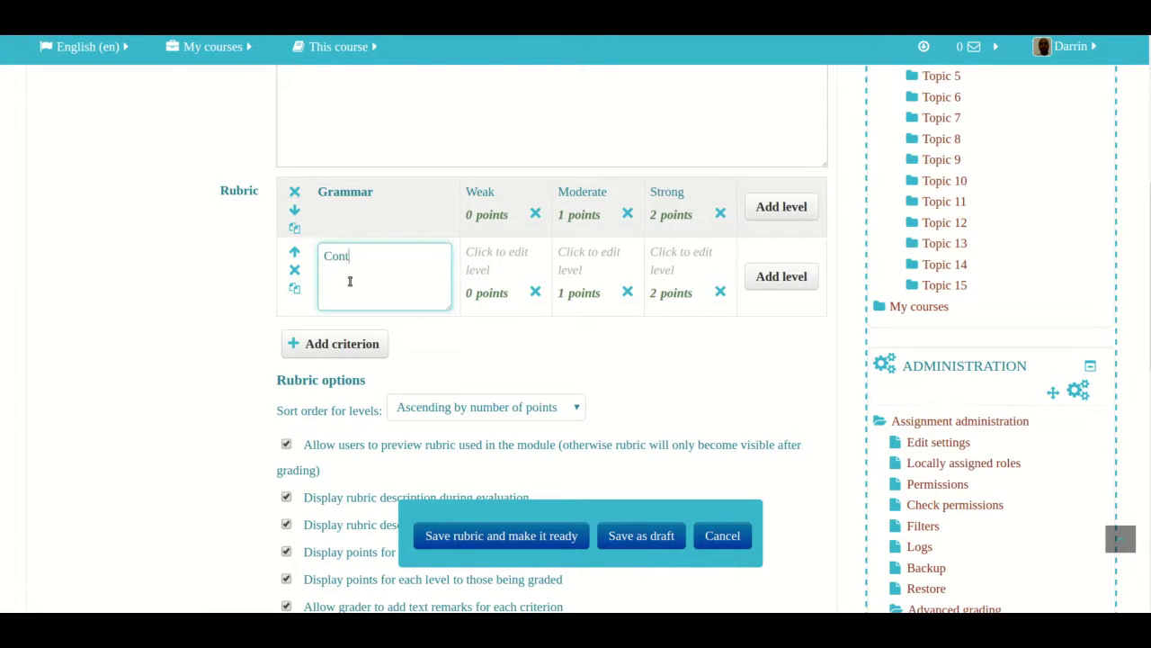
pyautogui.write('ent')
# Step: Label the Content criterion's levels Weak with 0 points, Moderate with 1 point, and Strong
pyautogui.press('Tab')
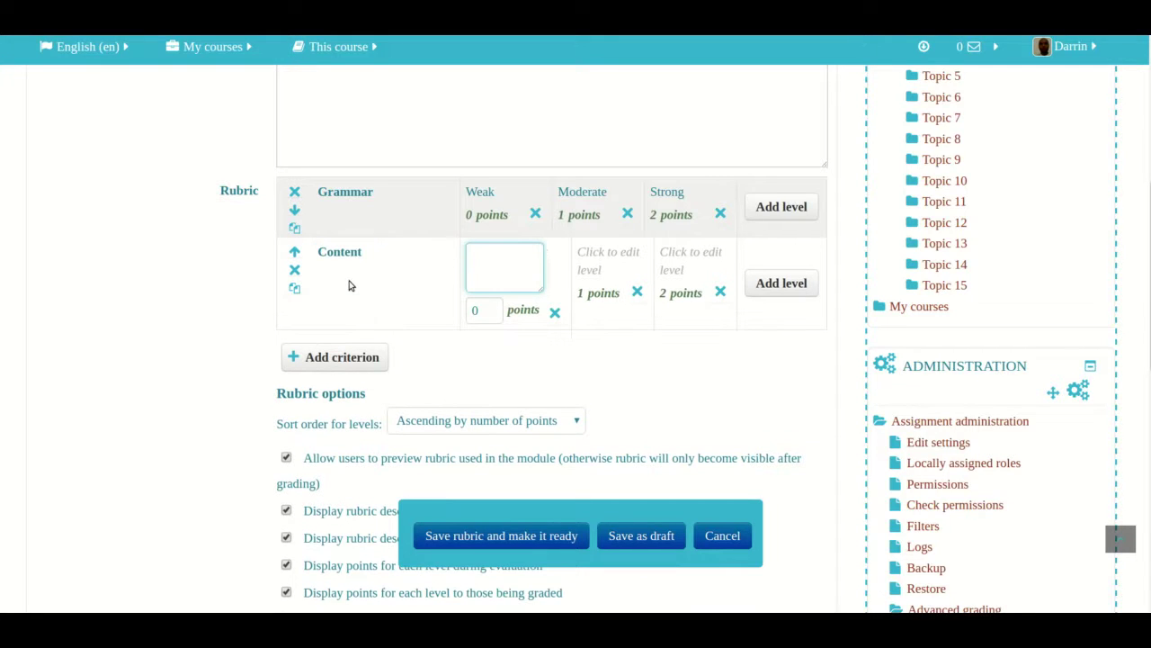
pyautogui.write('Weak')
pyautogui.press('Tab')
pyautogui.write('0')
pyautogui.press('Tab')
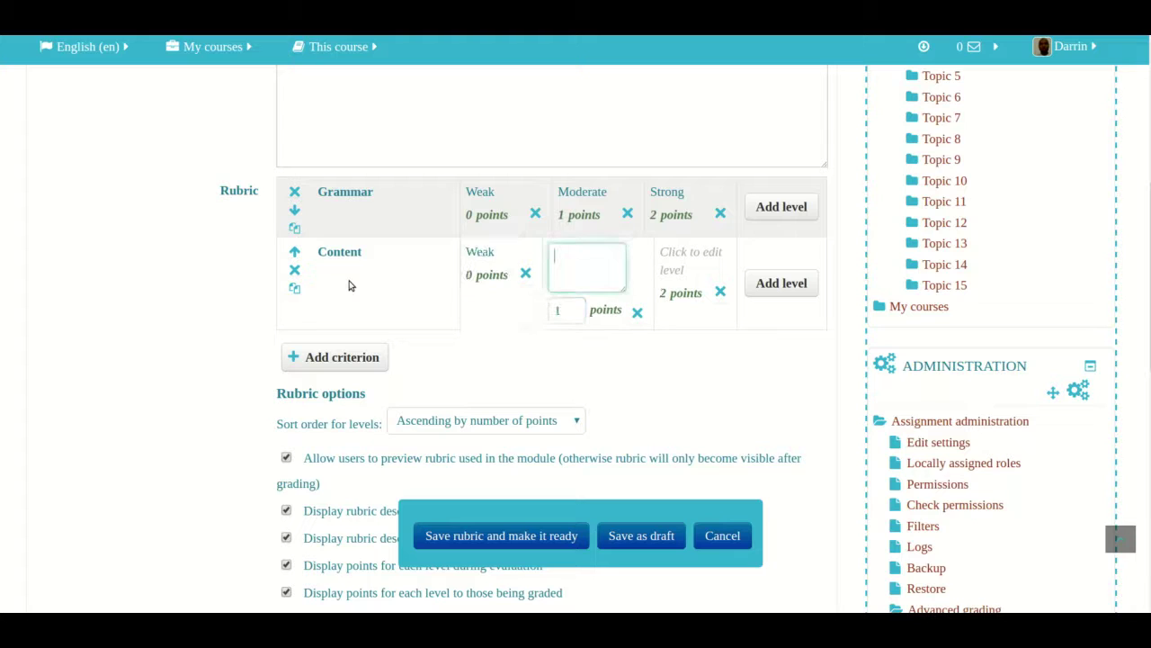
pyautogui.write('Moderate')
pyautogui.press('Tab')
pyautogui.write('1')
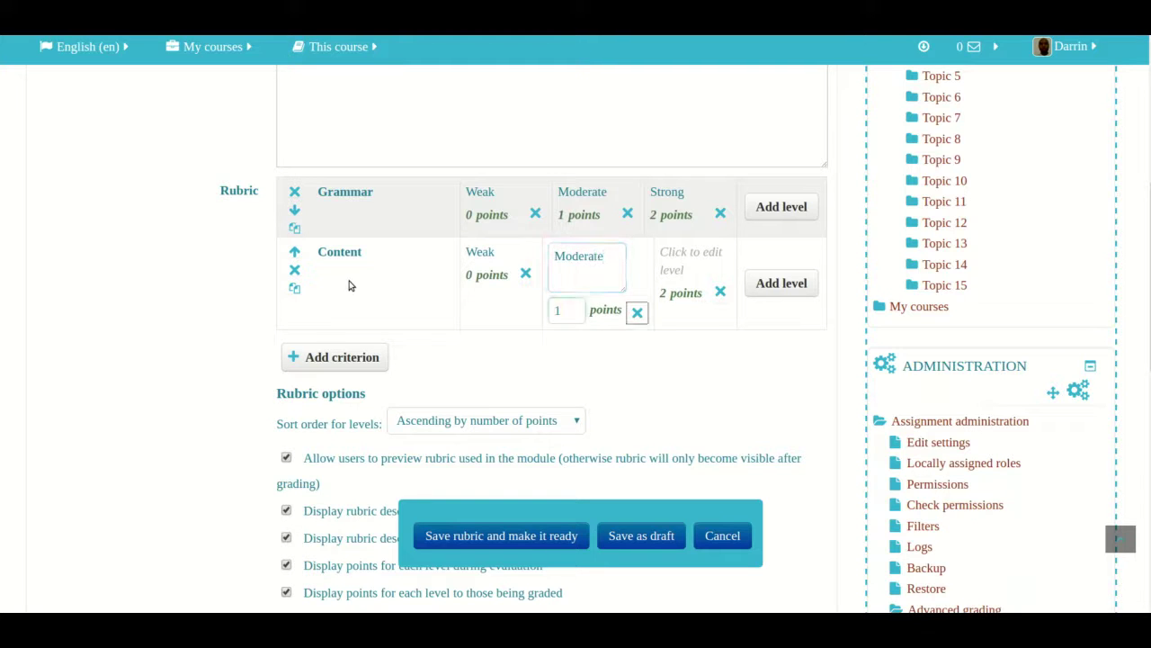
pyautogui.press('Tab')
pyautogui.write('Strong')
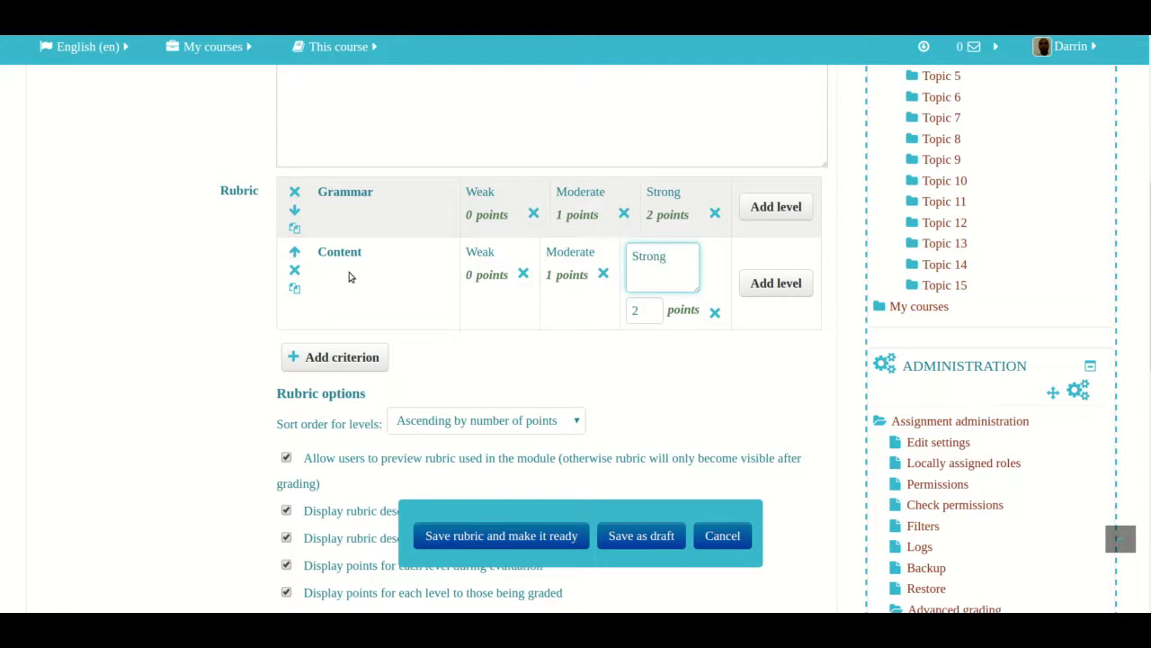
pyautogui.click(570, 372)
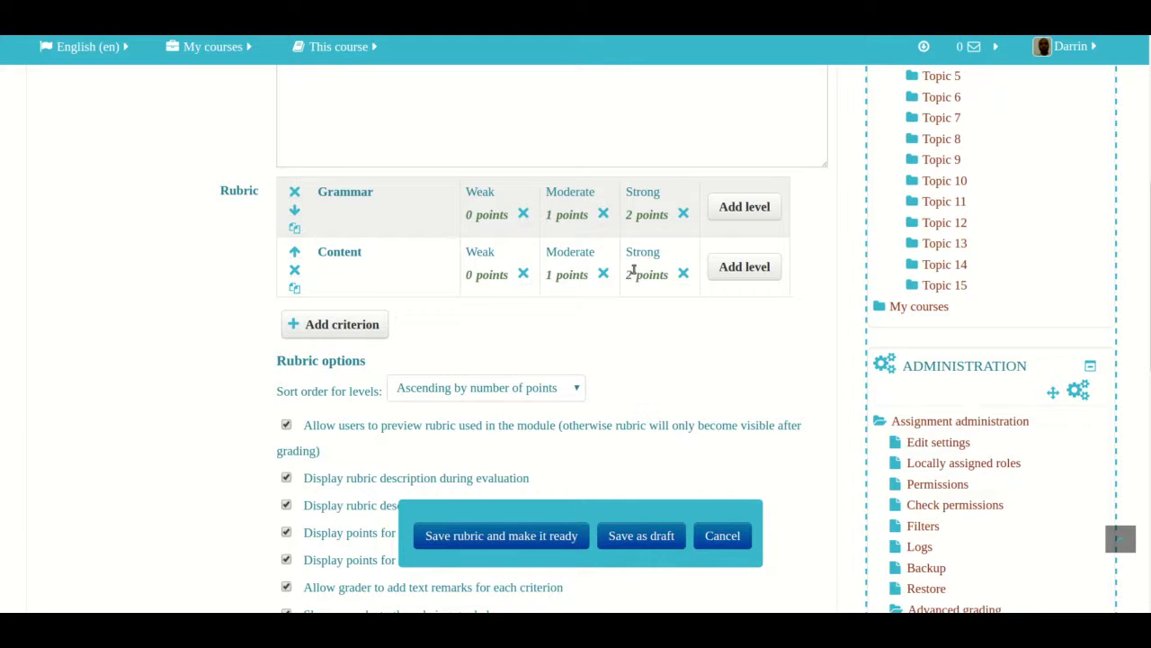
# Step: Delete the Content criterion's Strong level and add a new level labelled "Strong" in its place
pyautogui.click(682, 275)
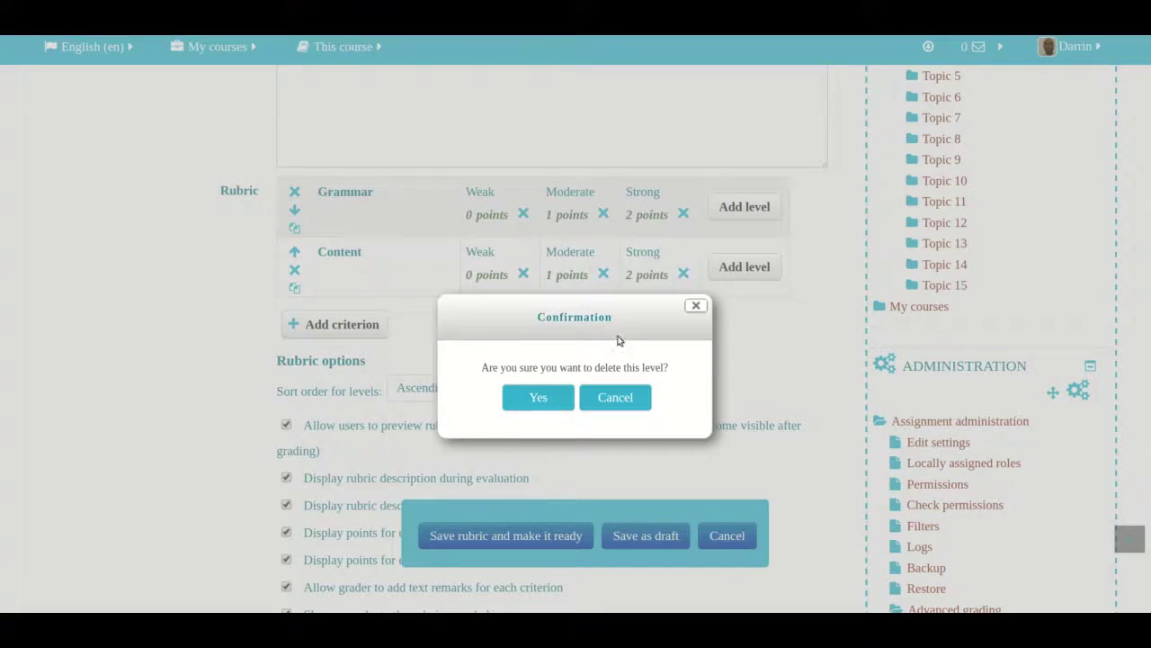
pyautogui.click(540, 397)
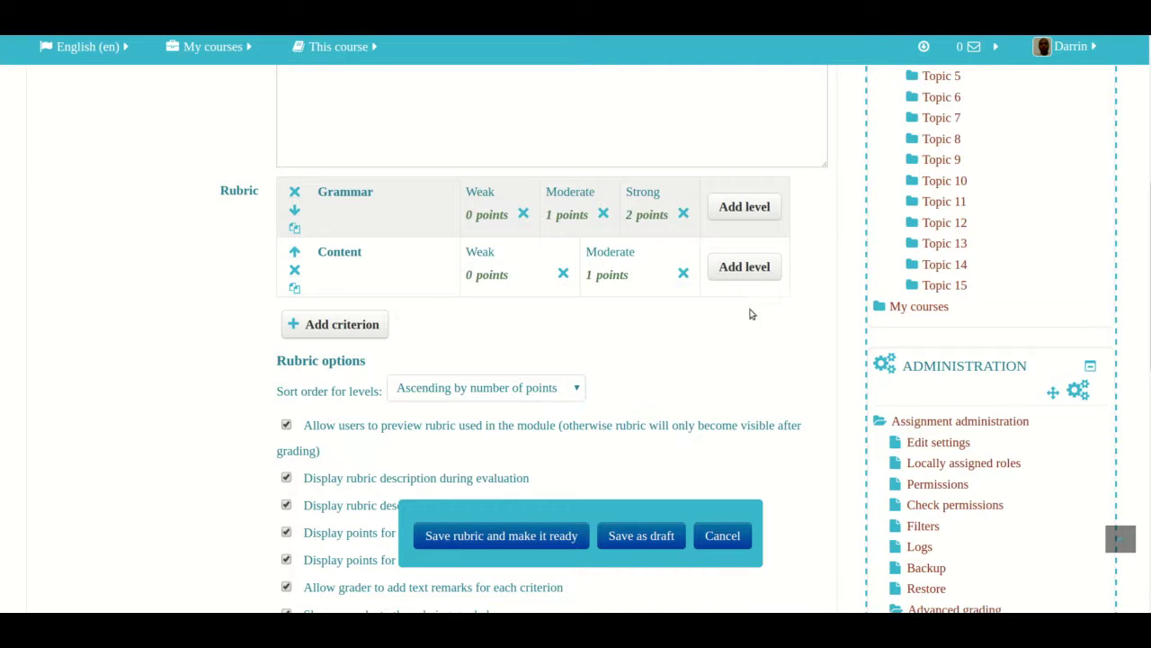
pyautogui.click(716, 270)
pyautogui.write('Strong')
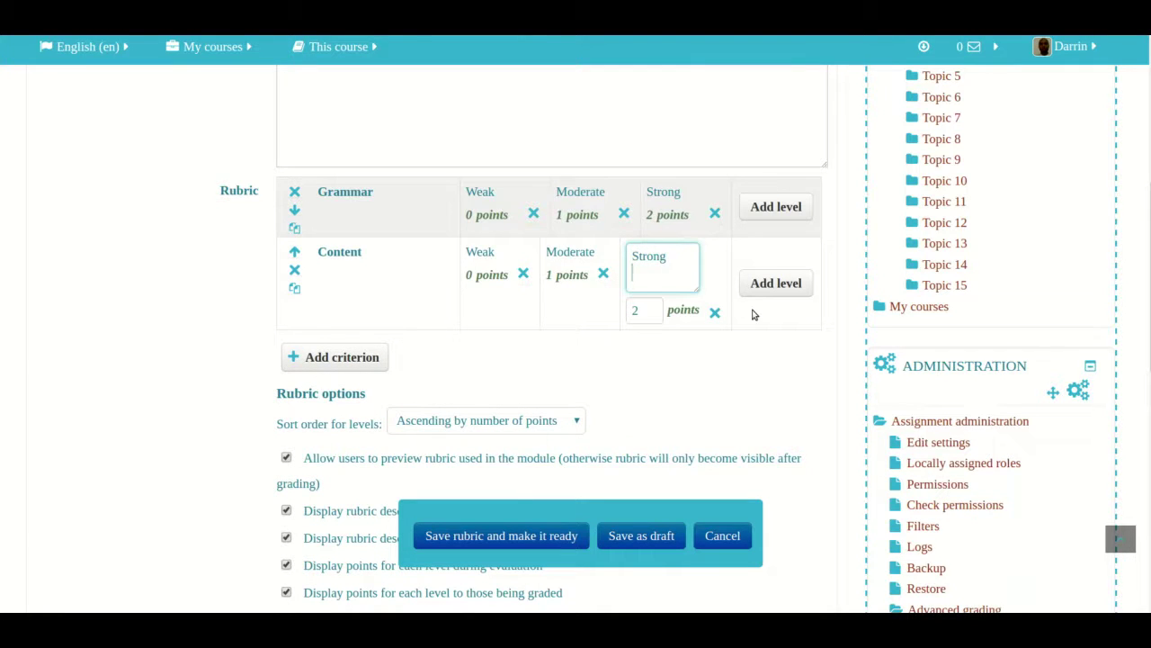
# Step: Finish editing the Content criterion's Strong level, review the rubric options, and save the rubric as ready for use
pyautogui.click(770, 375)
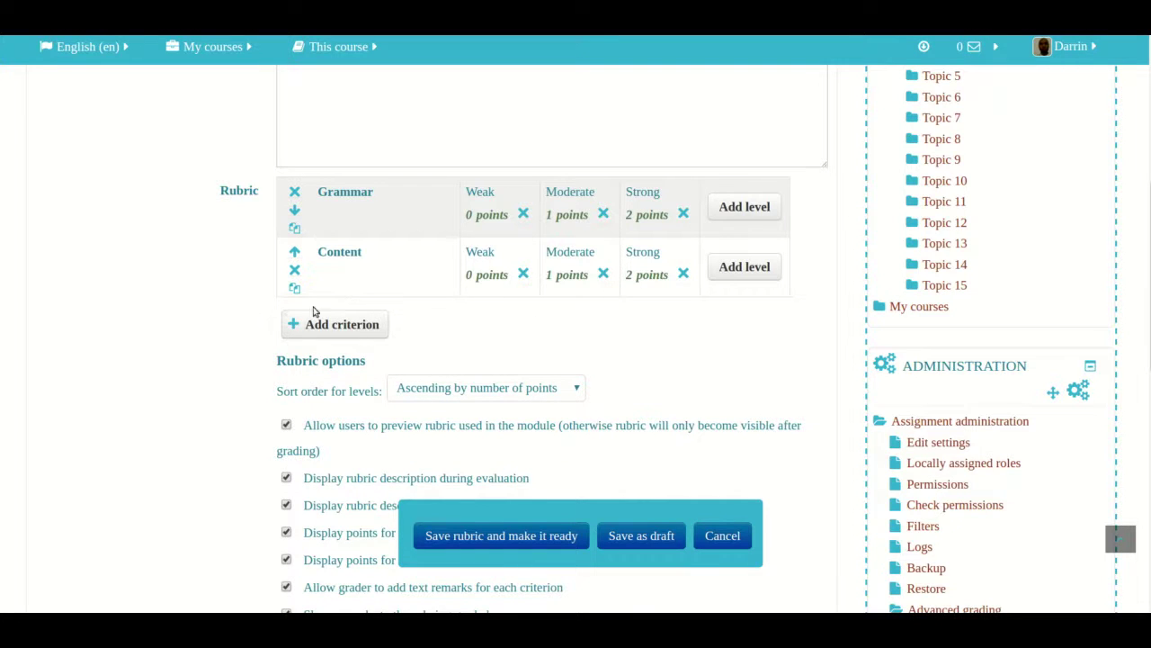
pyautogui.scroll(-3, 358, 330)
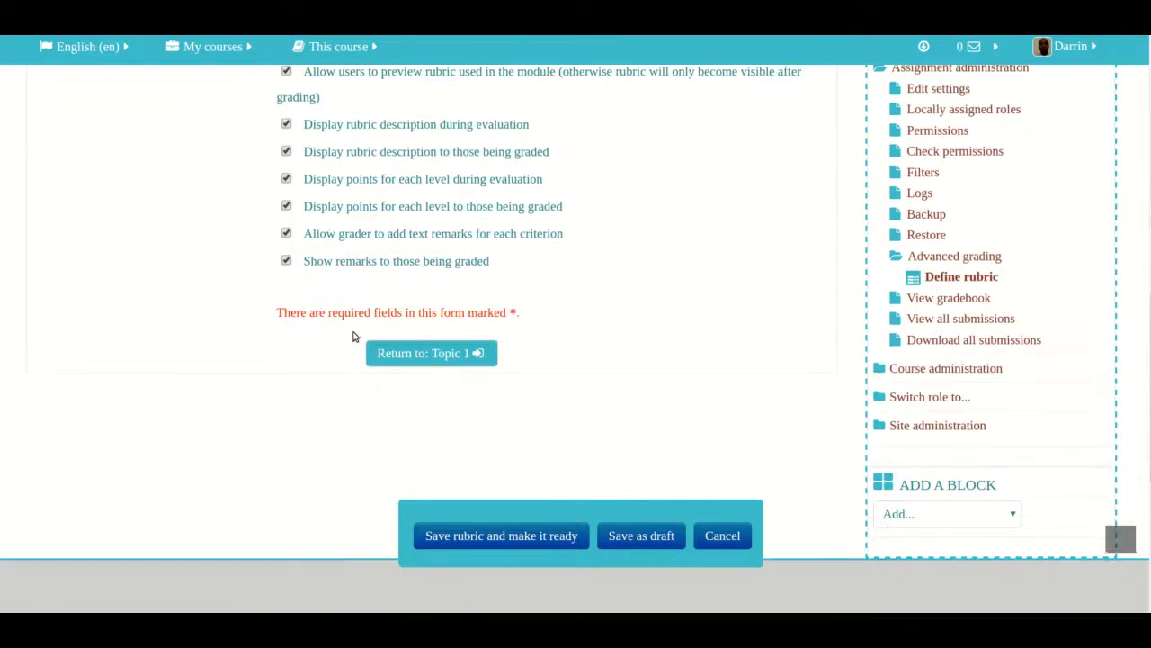
pyautogui.scroll(5, 355, 334)
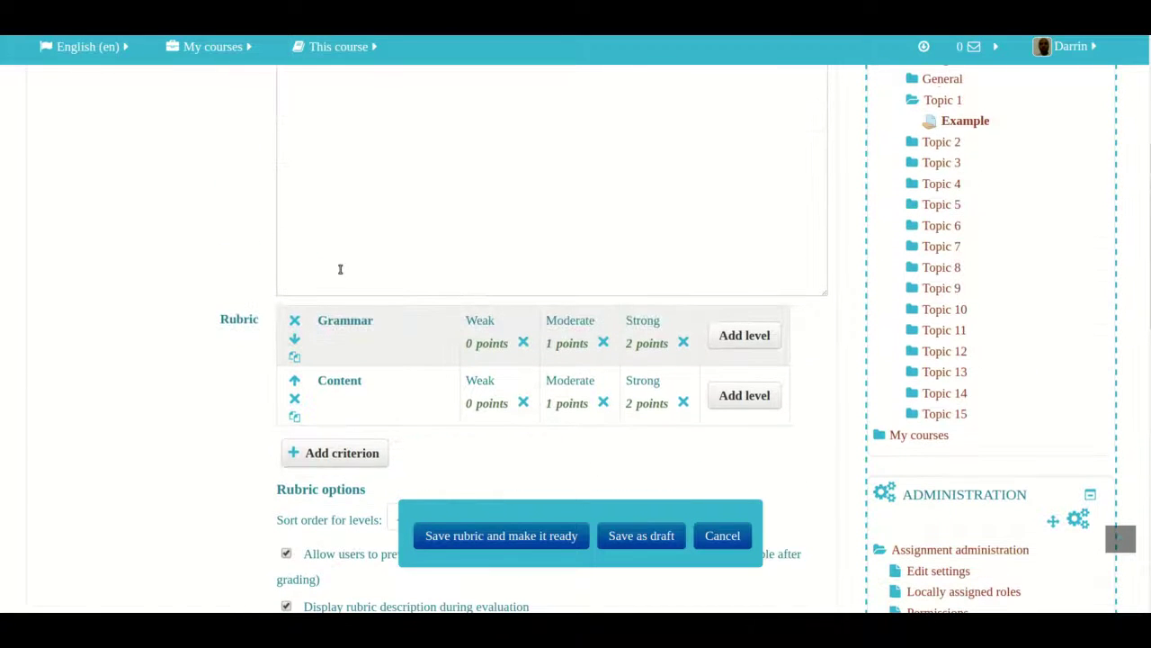
pyautogui.click(466, 540)
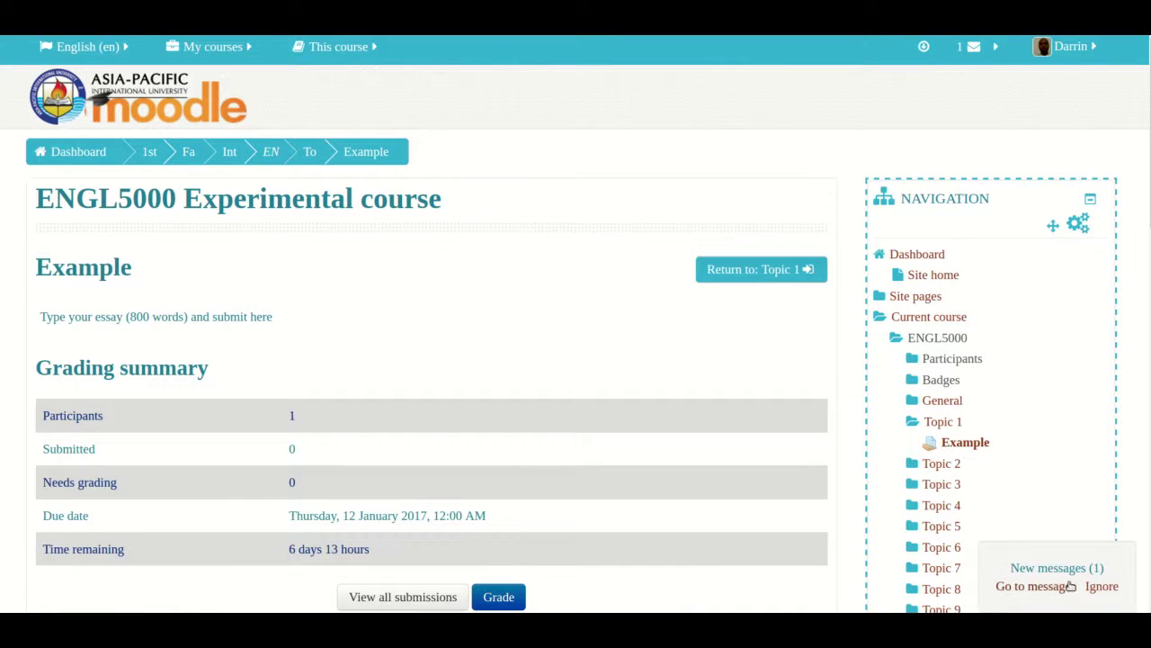
pyautogui.scroll(-2, 655, 445)
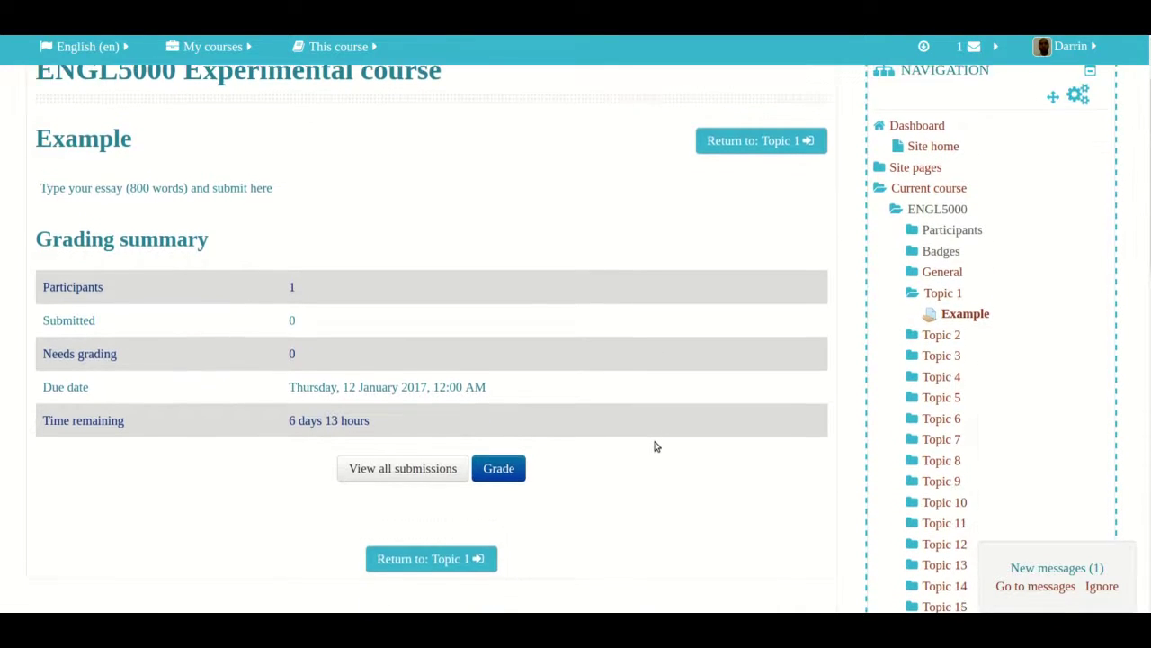
pyautogui.scroll(-1, 656, 445)
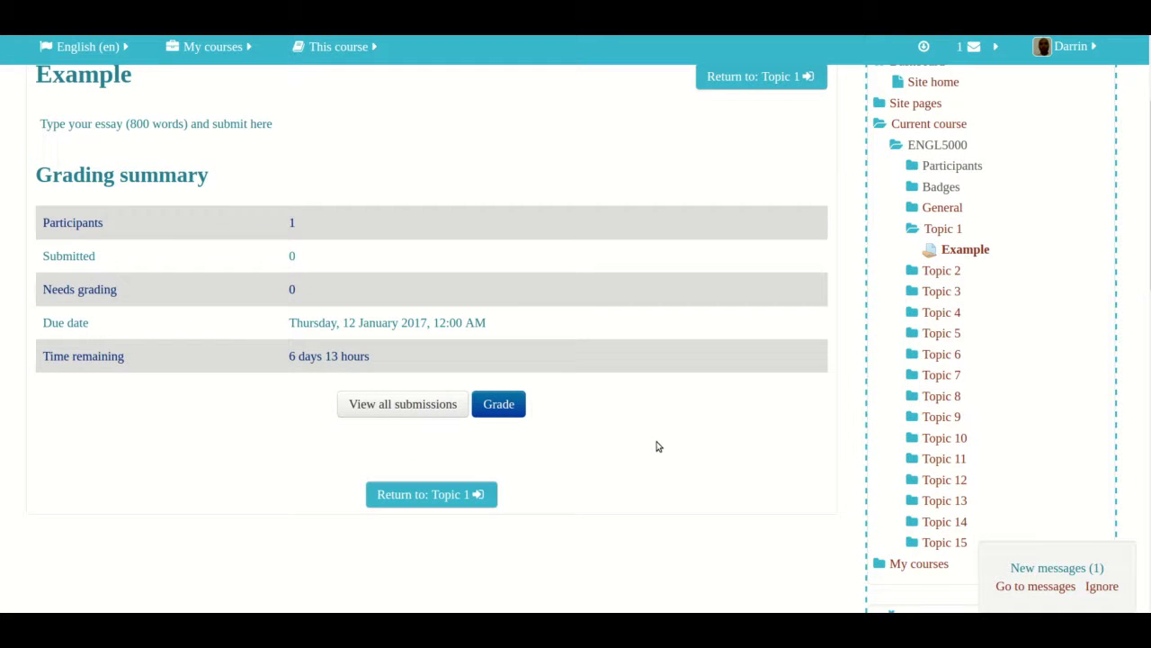